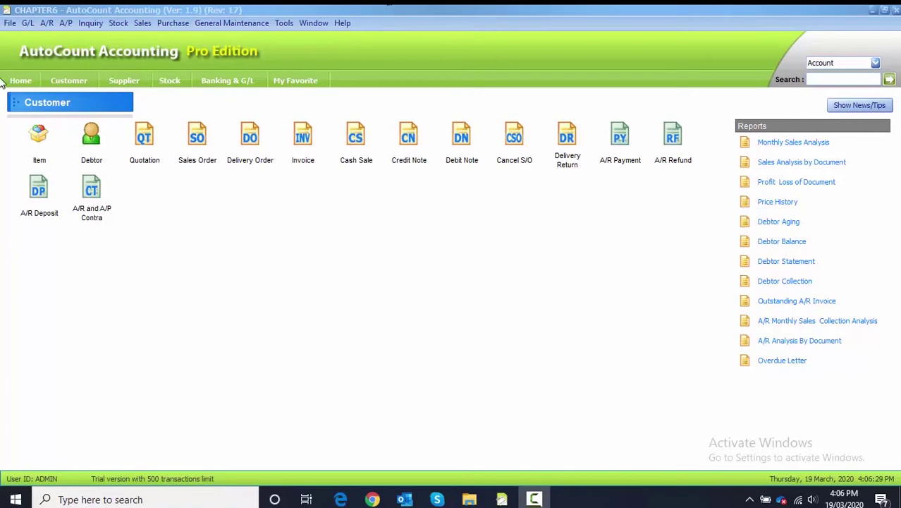
# Open Opening Balance Maintenance and bring up the detailed opening balances of PROJECT 1 for editing.
pyautogui.click(27, 25)
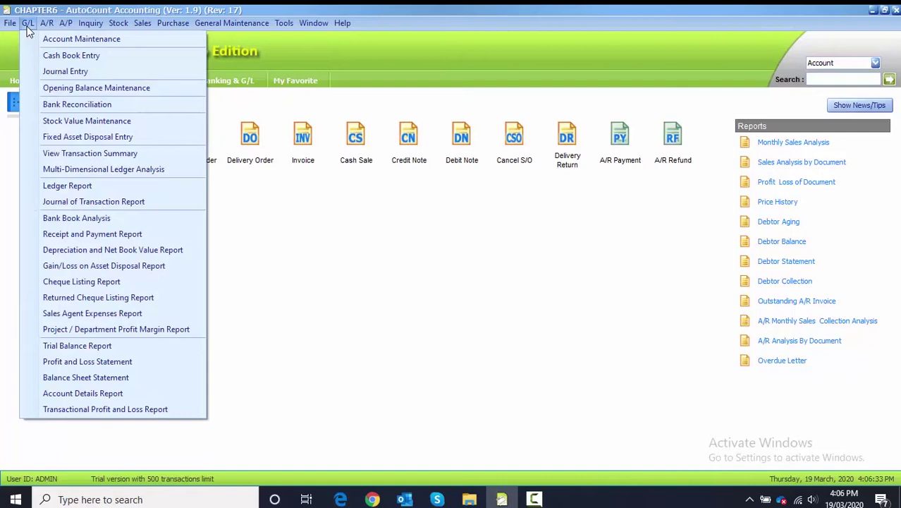
pyautogui.click(52, 86)
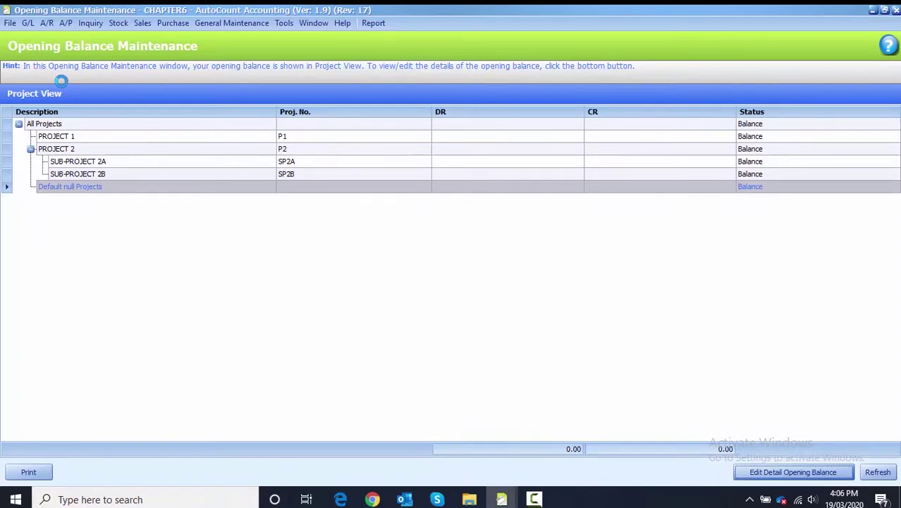
pyautogui.click(58, 137)
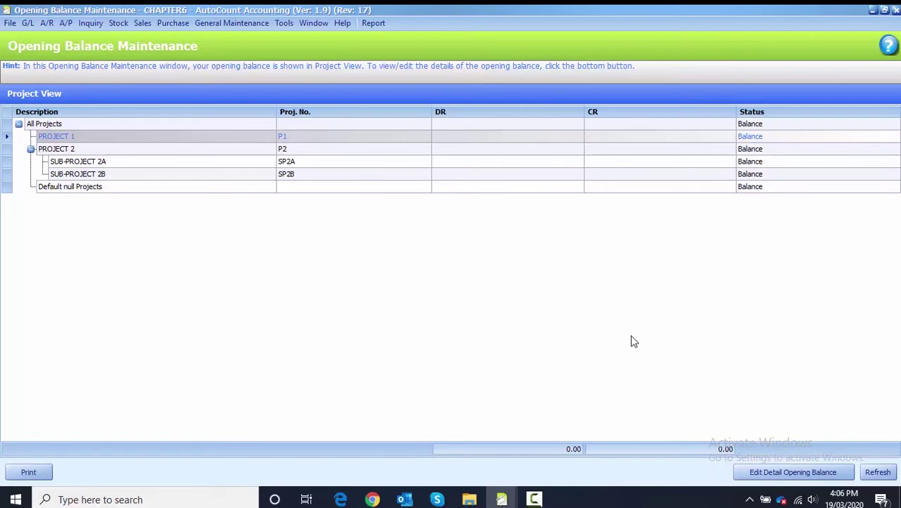
pyautogui.click(816, 473)
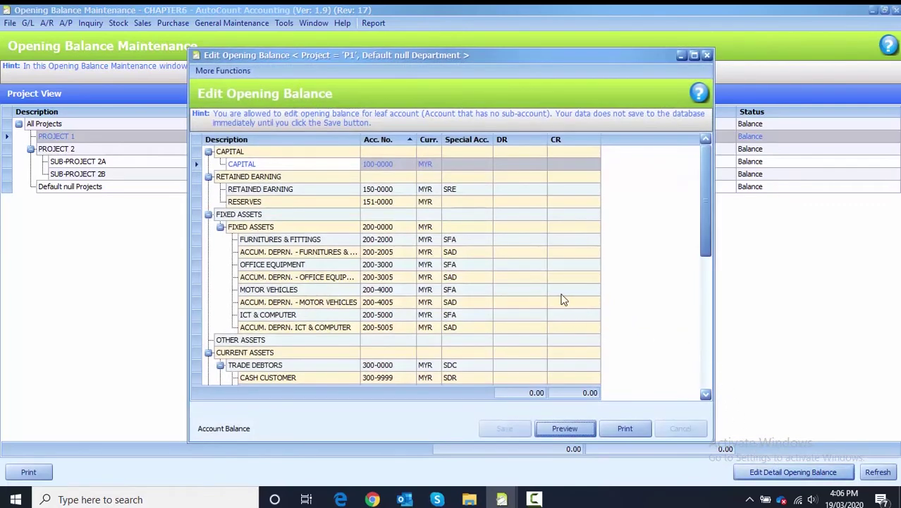
# Enter PROJECT 1 opening balances of 100,000 credit for CAPITAL and 20,000 debit for MOTOR VEHICLES.
pyautogui.click(575, 168)
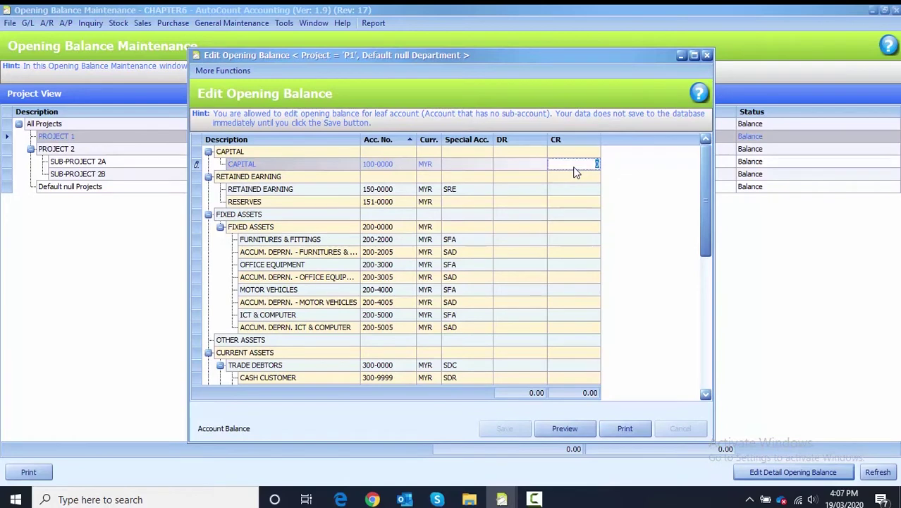
pyautogui.write('100000')
pyautogui.click(513, 294)
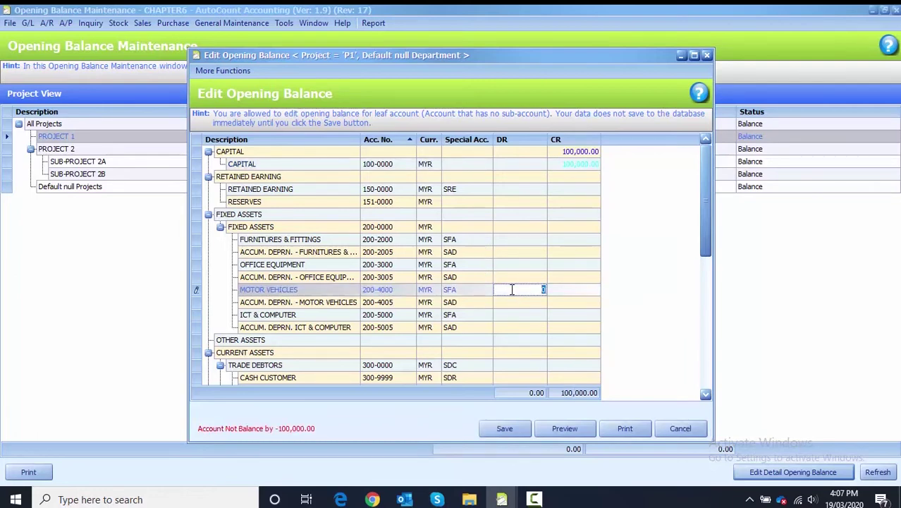
pyautogui.write('2000')
pyautogui.press('Return')
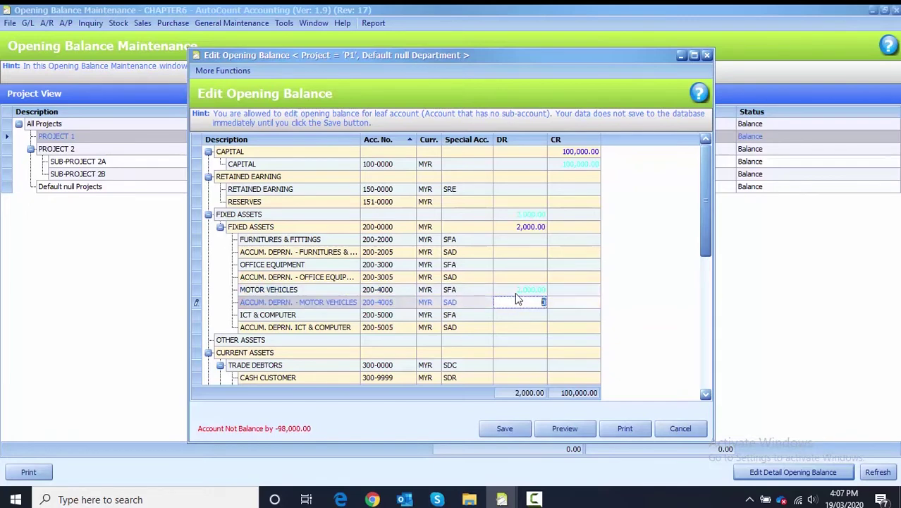
pyautogui.click(517, 295)
pyautogui.press('End')
pyautogui.write('0')
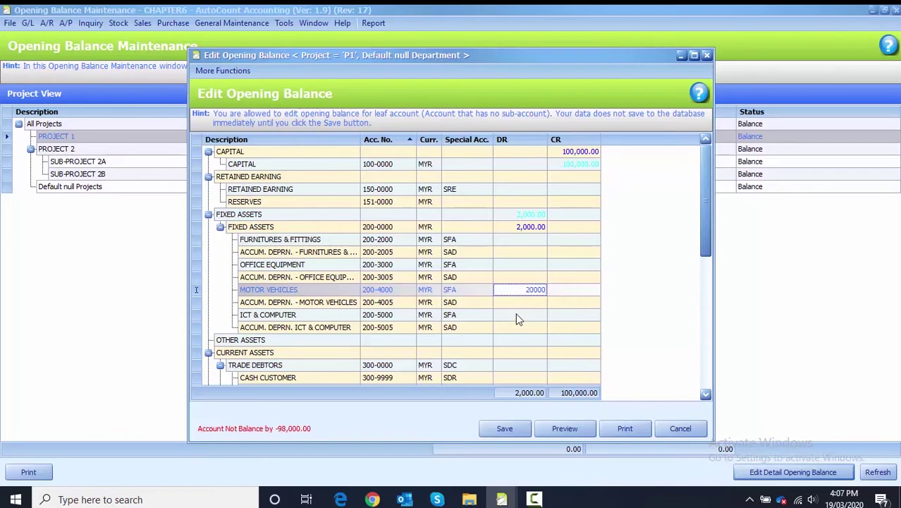
pyautogui.press('Return')
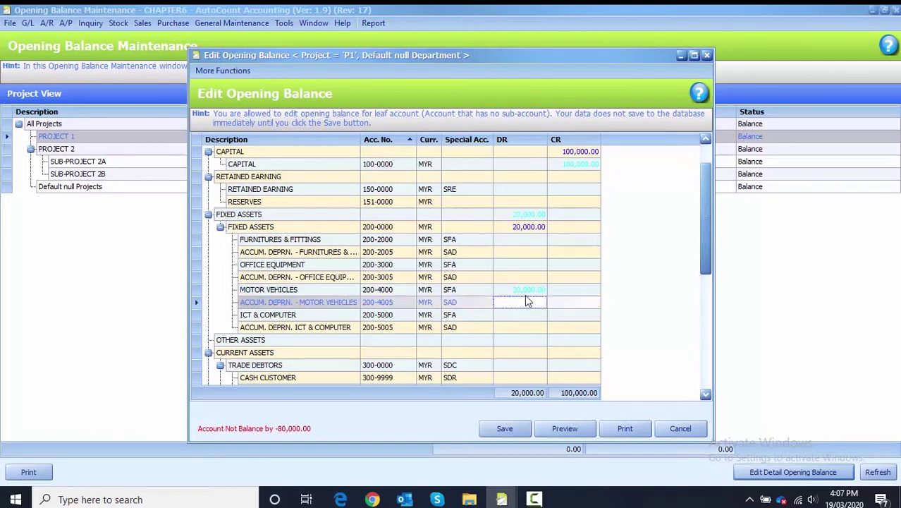
# Enter debit opening balances of 75,000 for CIMB-KL and 5,000 for STOCK-BS, and save and close PROJECT 1's opening balances.
pyautogui.scroll(-3, 524, 294)
pyautogui.click(508, 327)
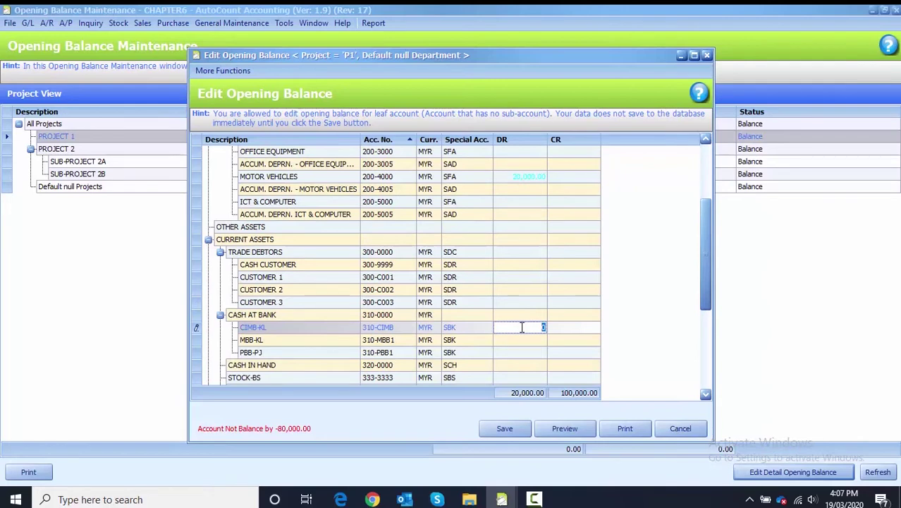
pyautogui.write('75000')
pyautogui.click(529, 378)
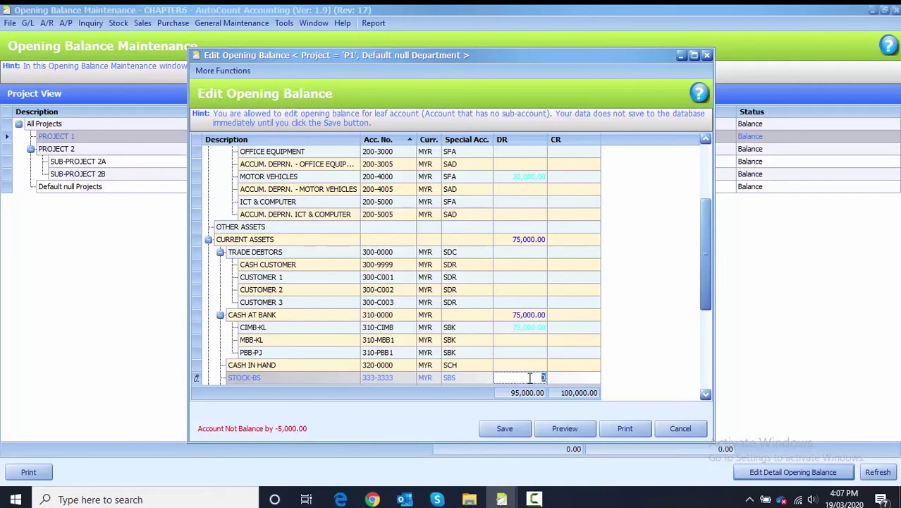
pyautogui.write('5000')
pyautogui.click(516, 357)
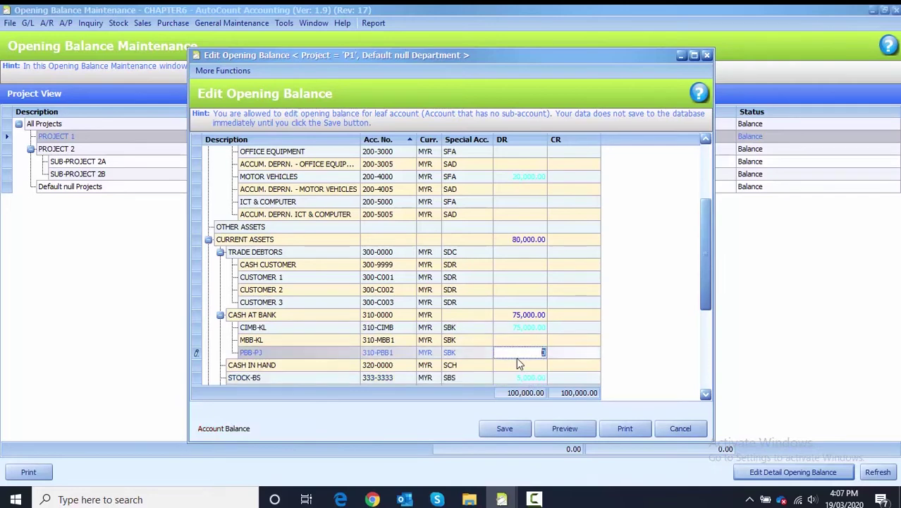
pyautogui.click(505, 430)
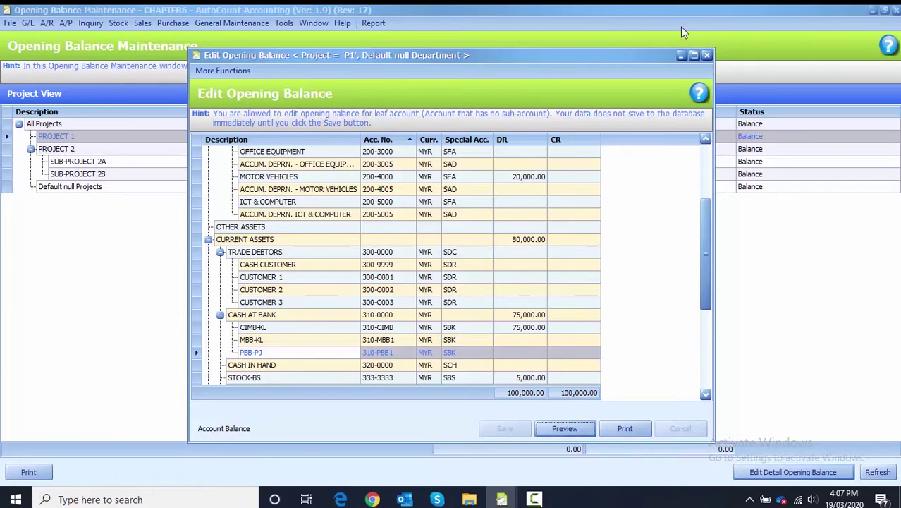
pyautogui.click(707, 55)
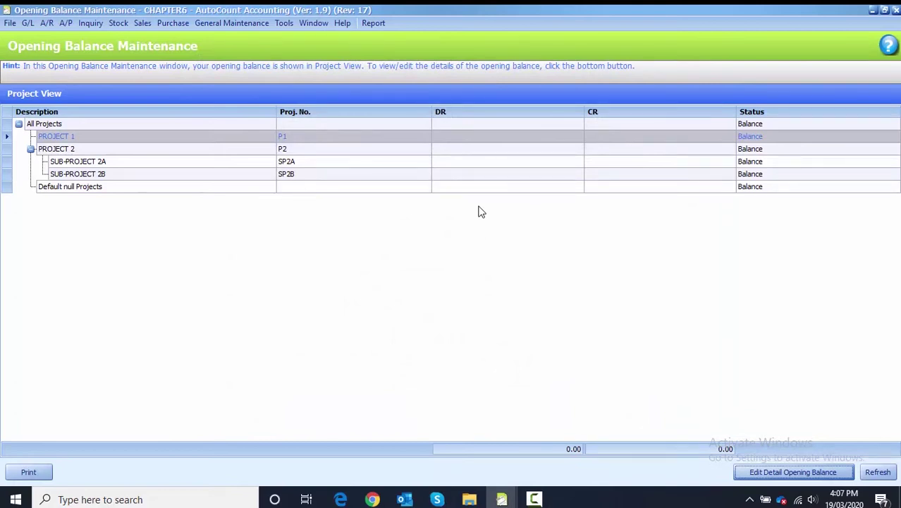
# Edit SUB-PROJECT 2A's detailed opening balances, entering 60,000 credit for CAPITAL and 10,000 debit for MOTOR VEHICLES.
pyautogui.click(100, 164)
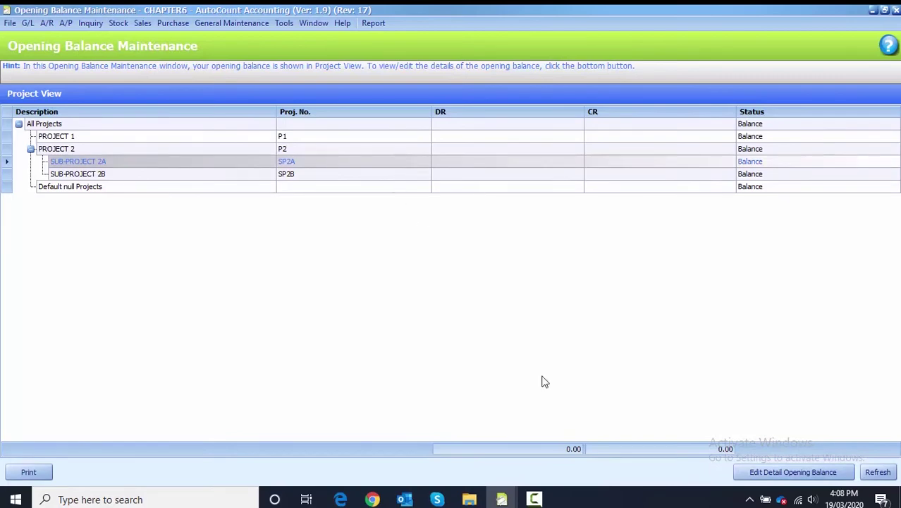
pyautogui.click(818, 473)
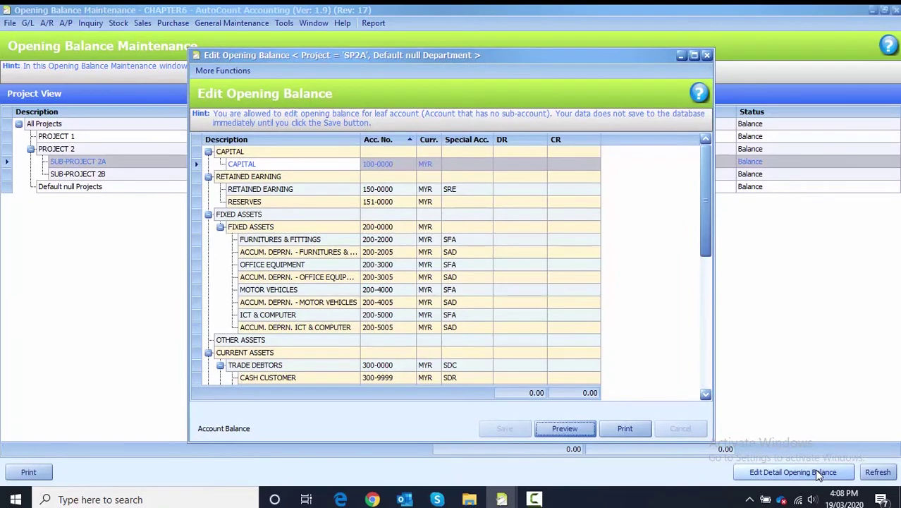
pyautogui.click(564, 165)
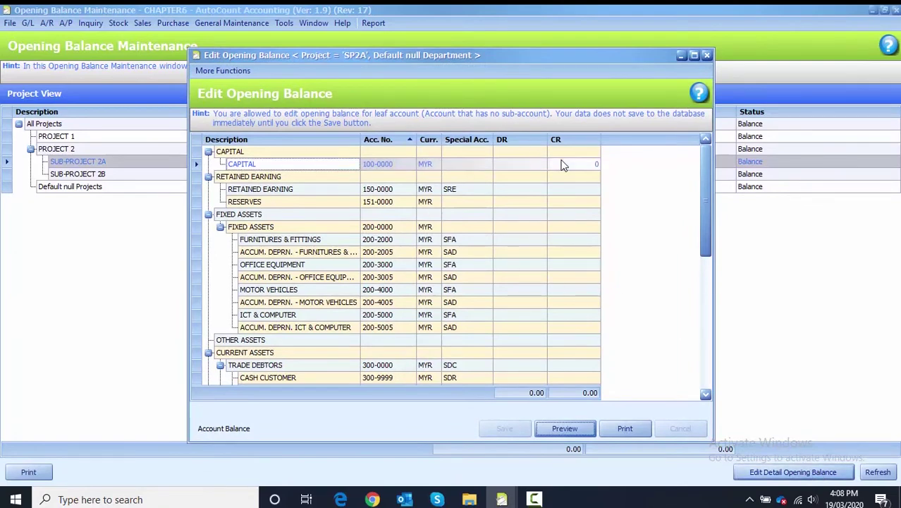
pyautogui.click(564, 165)
pyautogui.write('6000')
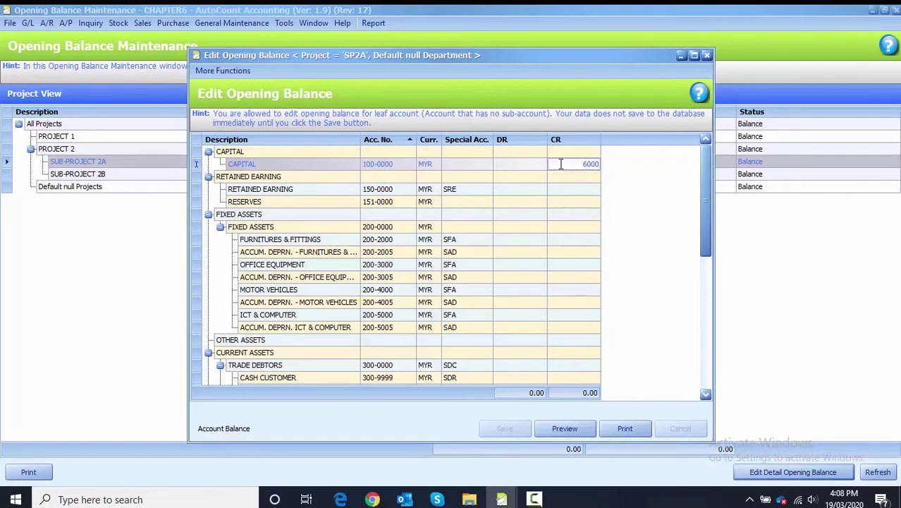
pyautogui.click(512, 295)
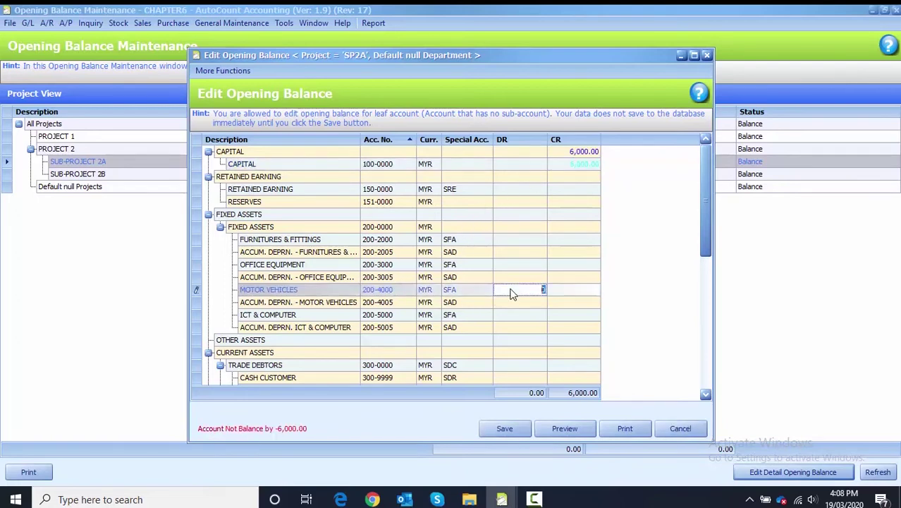
pyautogui.click(573, 164)
pyautogui.write('60000')
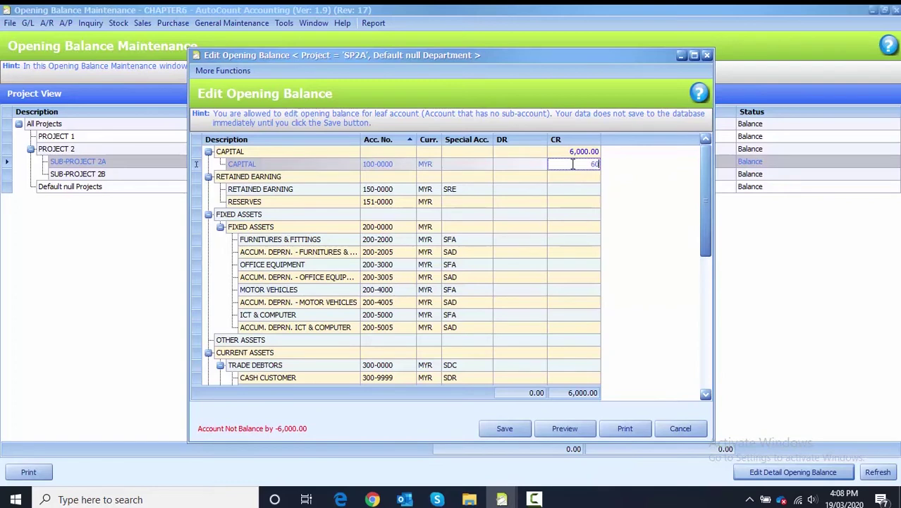
pyautogui.click(512, 294)
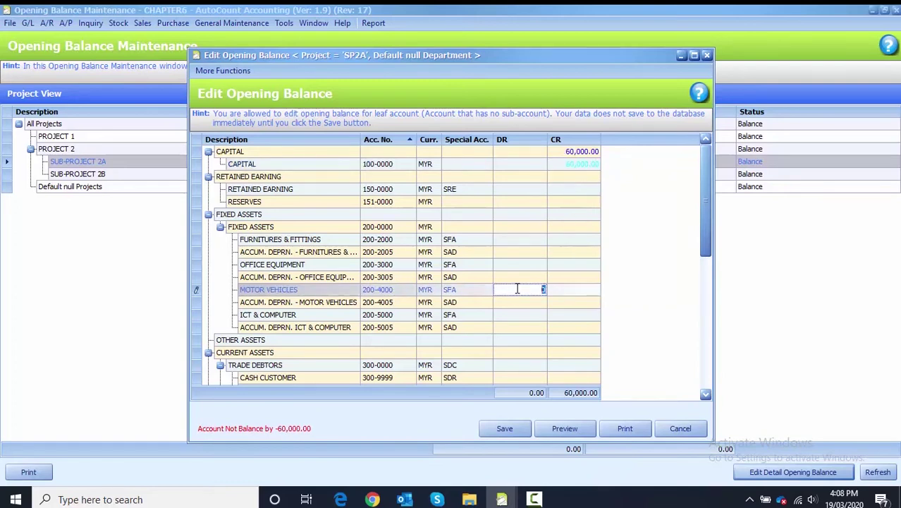
pyautogui.write('10000')
pyautogui.click(518, 327)
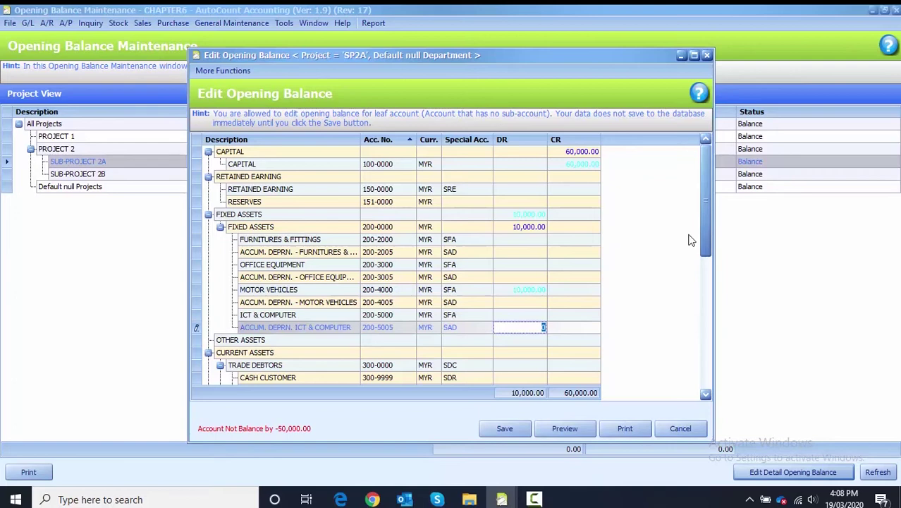
# Enter debit opening balances of 47,000 for CIMB-KL and 3,000 for STOCK-BS, and save and close SUB-PROJECT 2A's opening balances.
pyautogui.moveTo(700, 243); pyautogui.dragTo(700, 276)
pyautogui.click(518, 315)
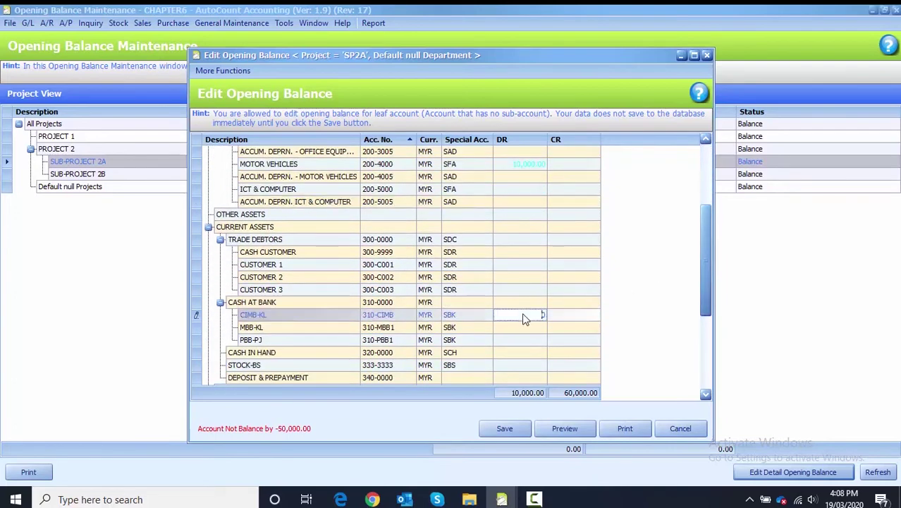
pyautogui.write('47000')
pyautogui.click(515, 364)
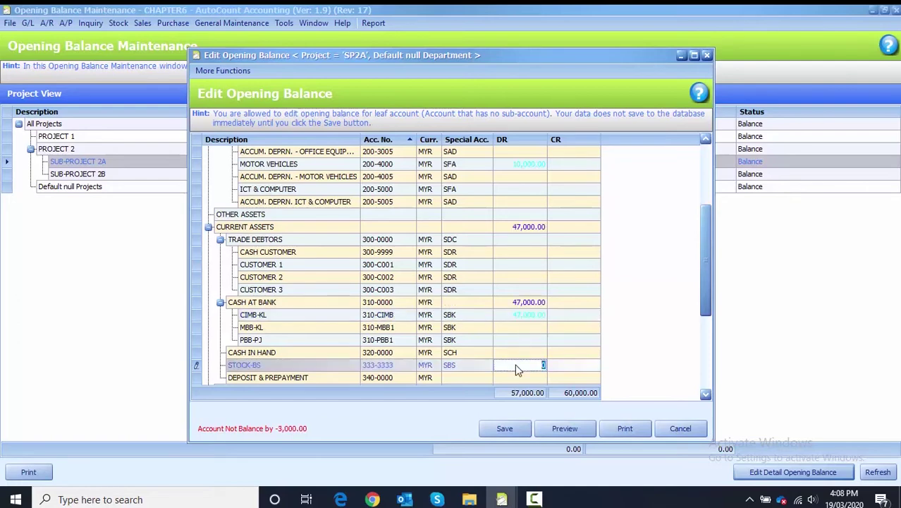
pyautogui.write('3000')
pyautogui.click(522, 340)
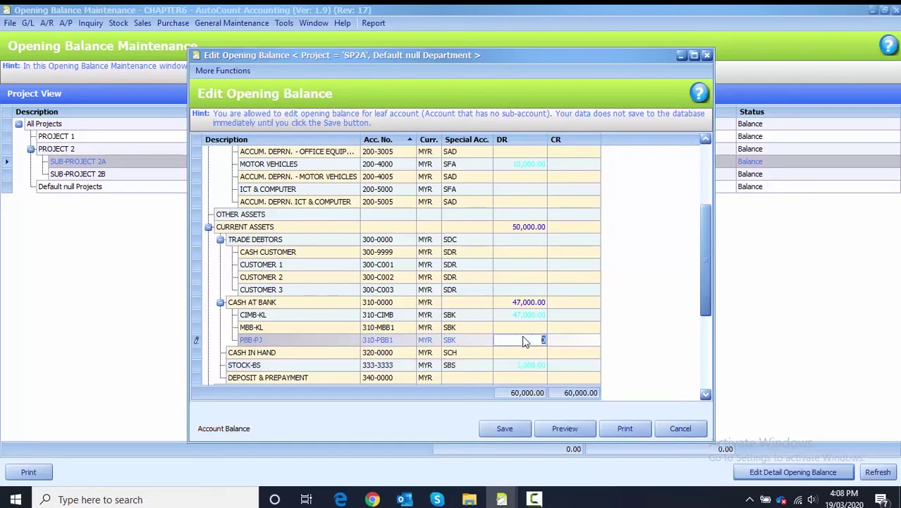
pyautogui.click(507, 430)
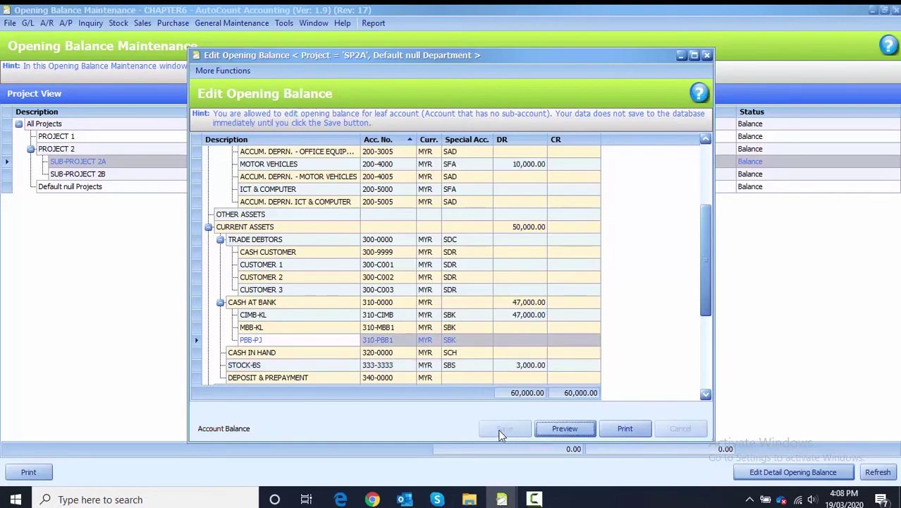
pyautogui.click(706, 56)
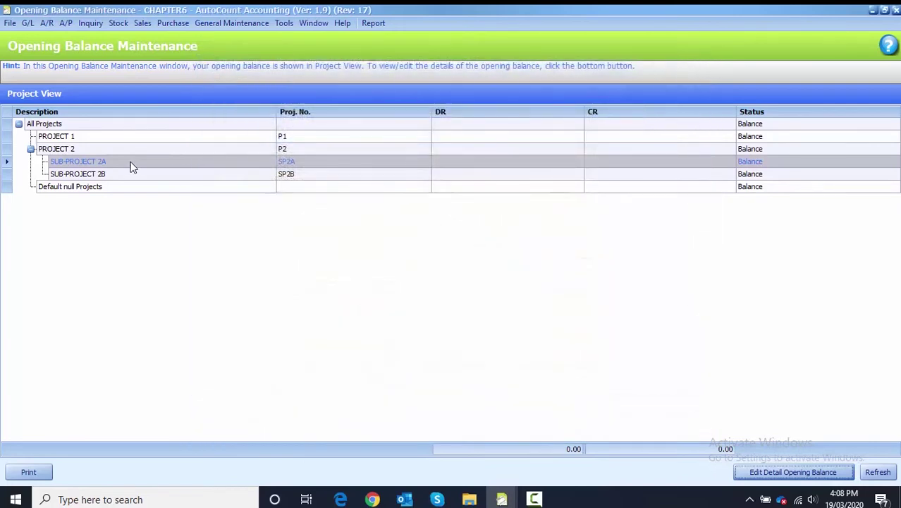
# Edit SUB-PROJECT 2B's detailed opening balances, entering 80,000 credit for CAPITAL and 15,000 debit for MOTOR VEHICLES.
pyautogui.click(123, 176)
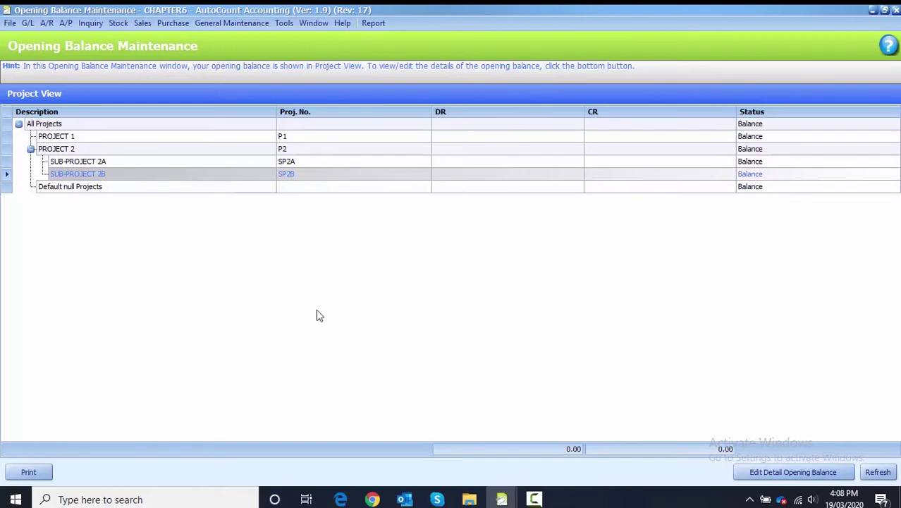
pyautogui.click(760, 470)
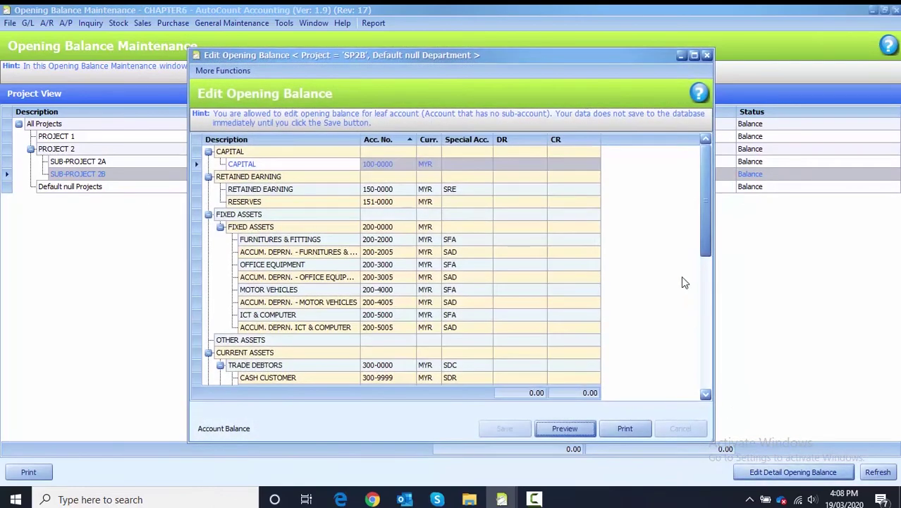
pyautogui.click(585, 162)
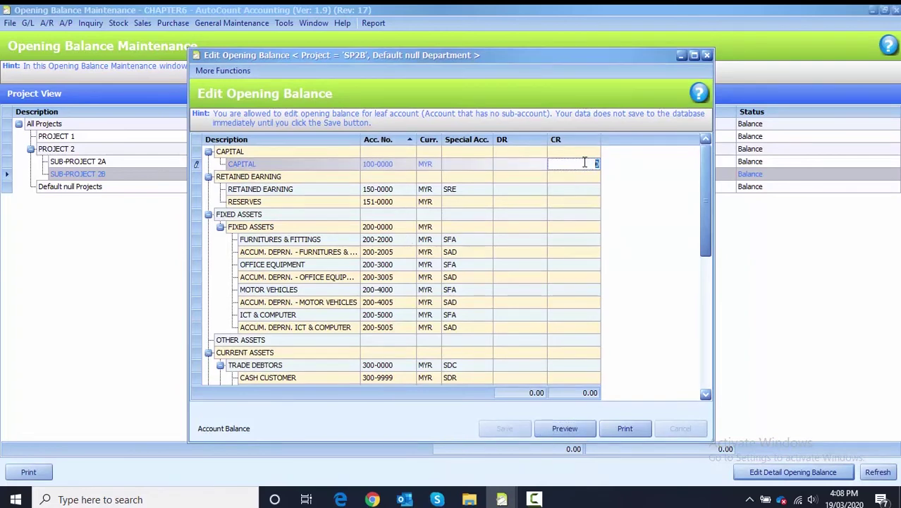
pyautogui.write('80000')
pyautogui.click(362, 293)
pyautogui.click(537, 291)
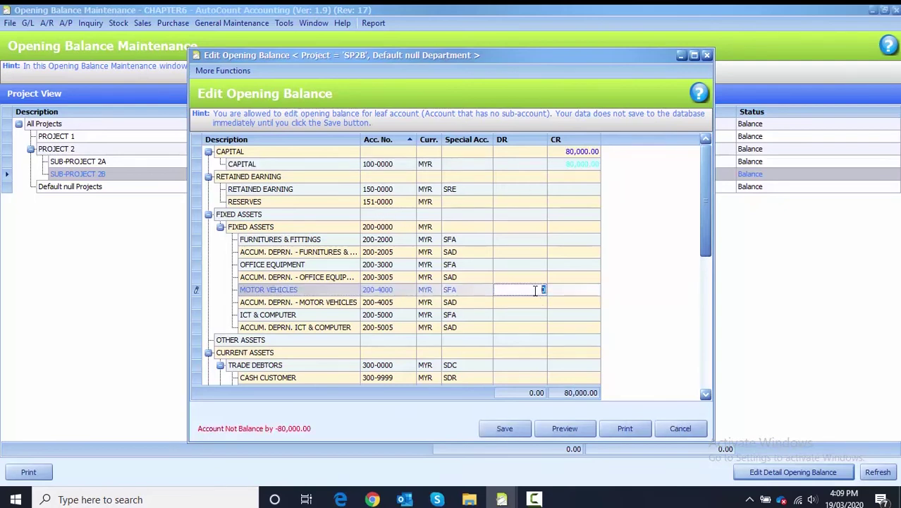
pyautogui.write('15000')
pyautogui.click(511, 340)
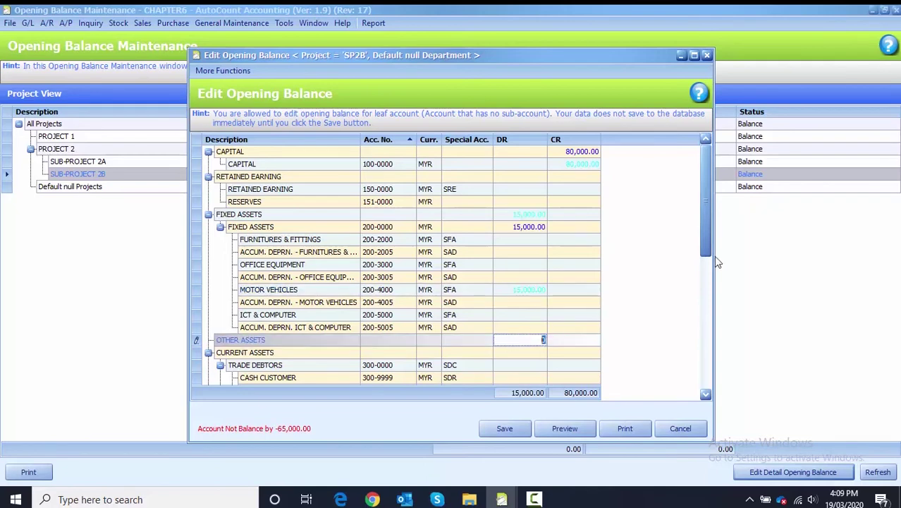
# Enter debit opening balances of 53,000 for CIMB-KL and 12,000 for STOCK-BS, and save and close SUB-PROJECT 2B's opening balances.
pyautogui.scroll(-3, 714, 235)
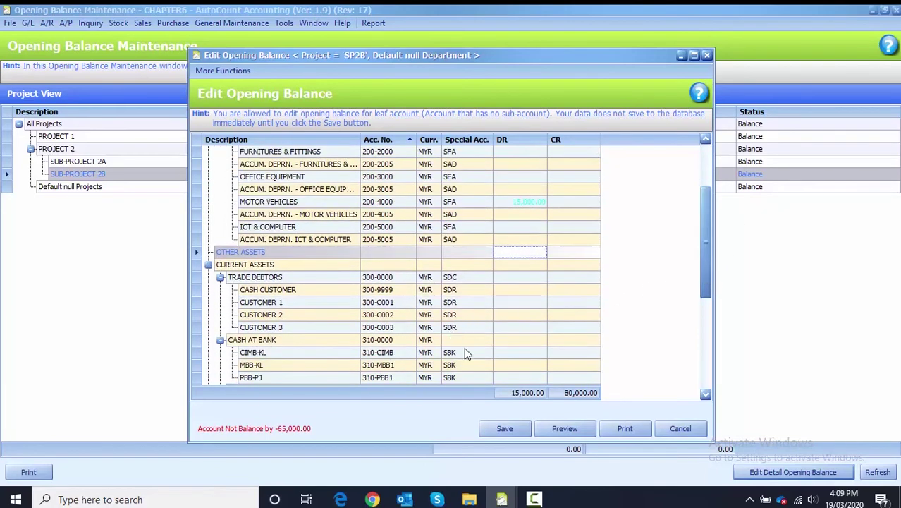
pyautogui.click(522, 353)
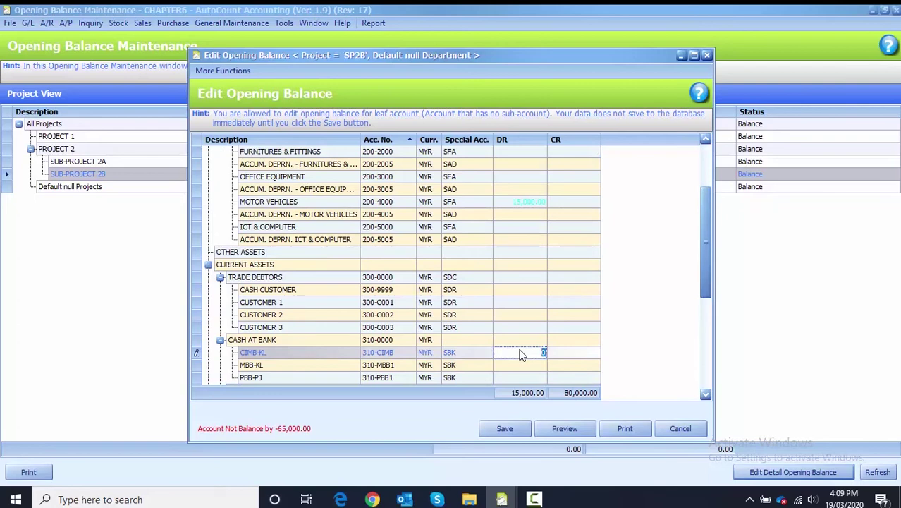
pyautogui.write('53000')
pyautogui.scroll(-2, 703, 272)
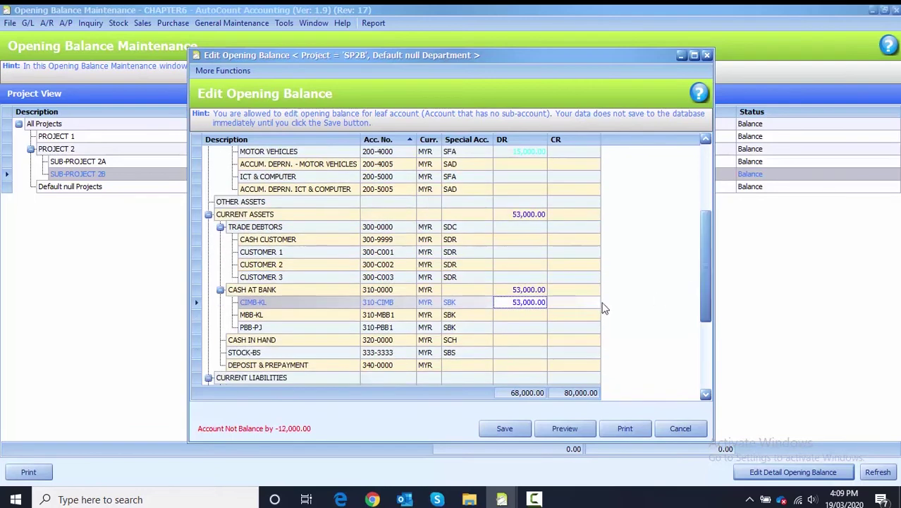
pyautogui.click(512, 354)
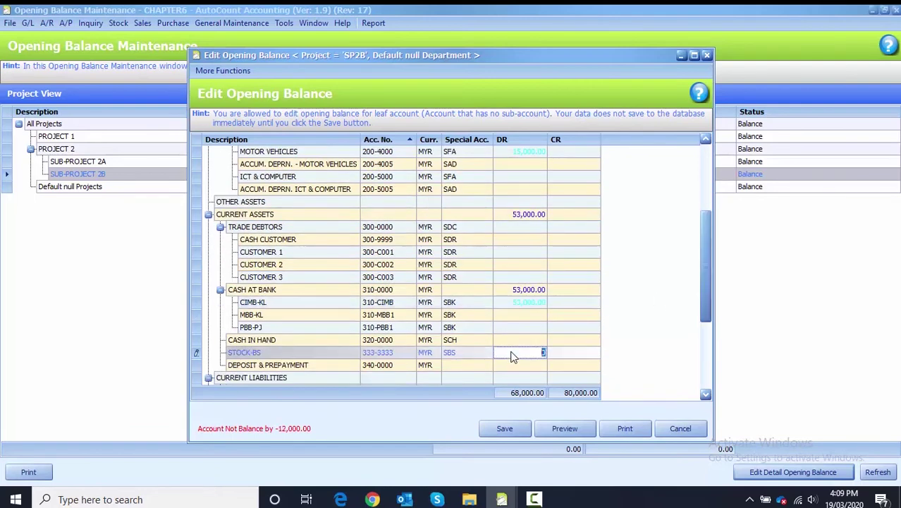
pyautogui.write('12000')
pyautogui.press('Up')
pyautogui.click(502, 428)
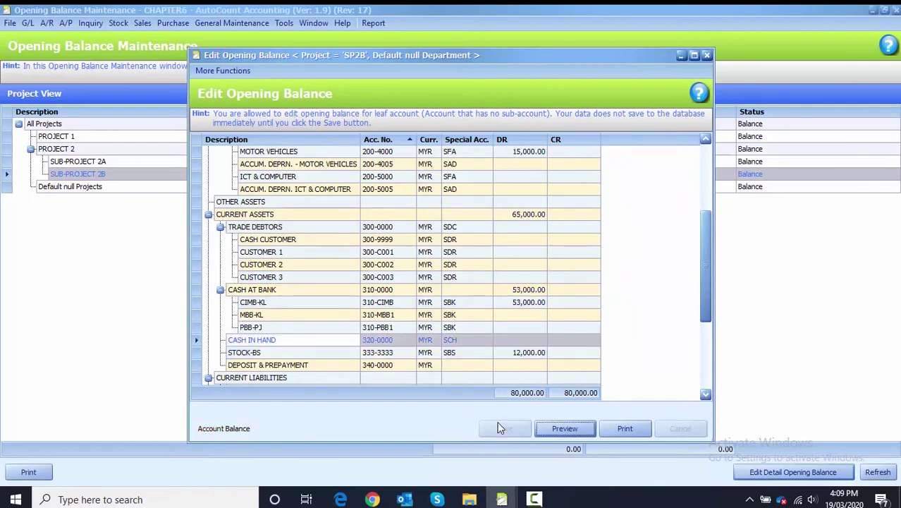
pyautogui.click(709, 56)
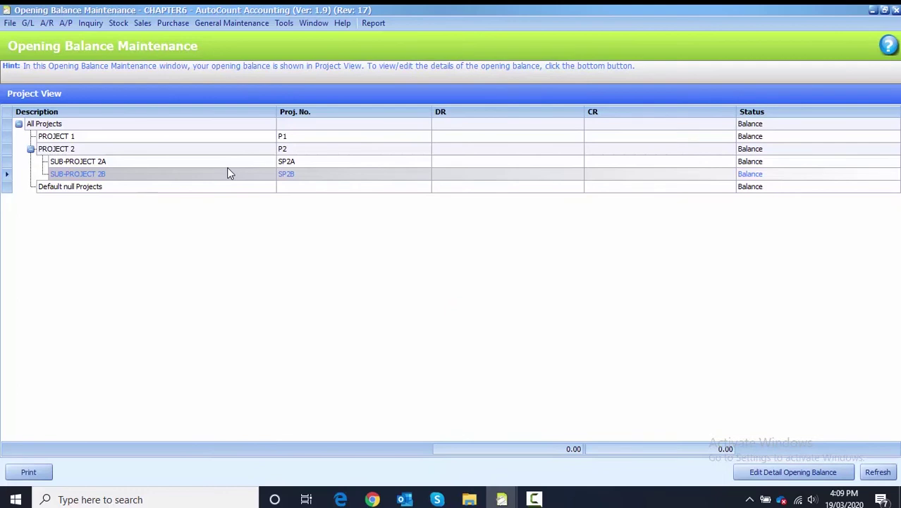
# Review PROJECT 1's detailed opening balances and close them without making changes.
pyautogui.click(131, 137)
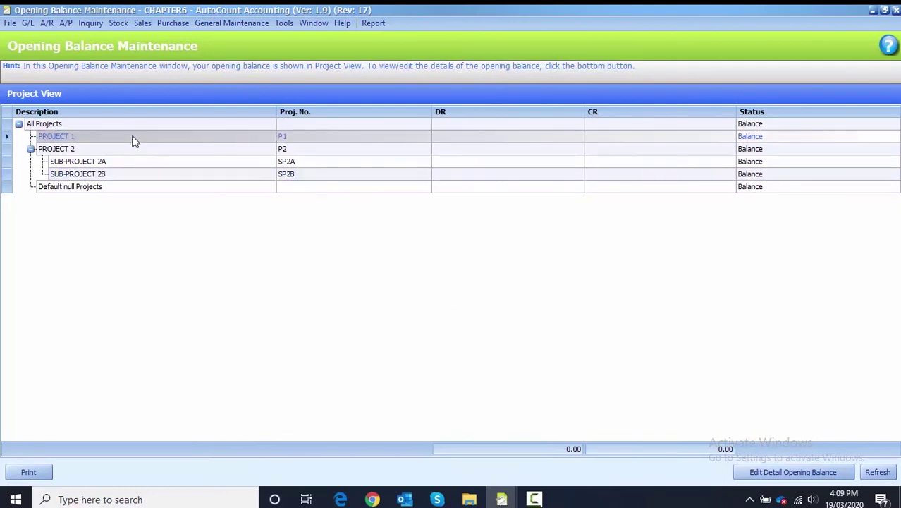
pyautogui.click(793, 472)
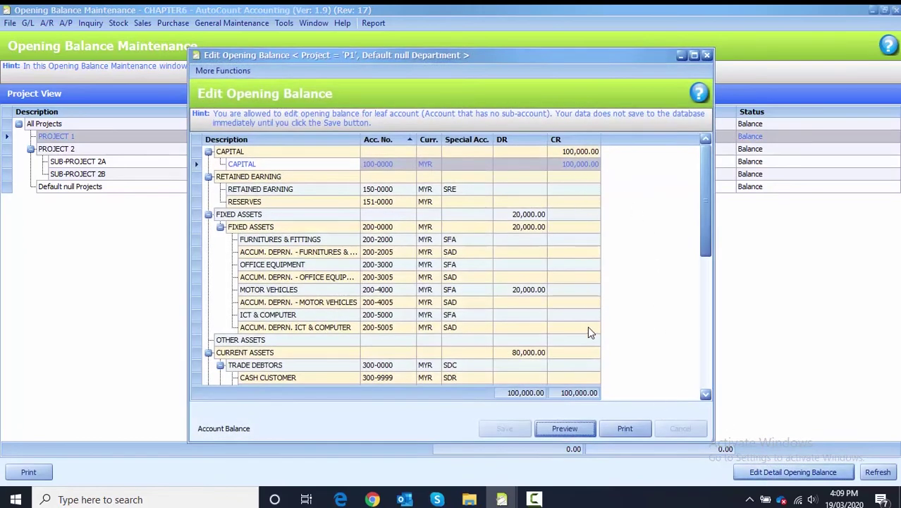
pyautogui.click(708, 55)
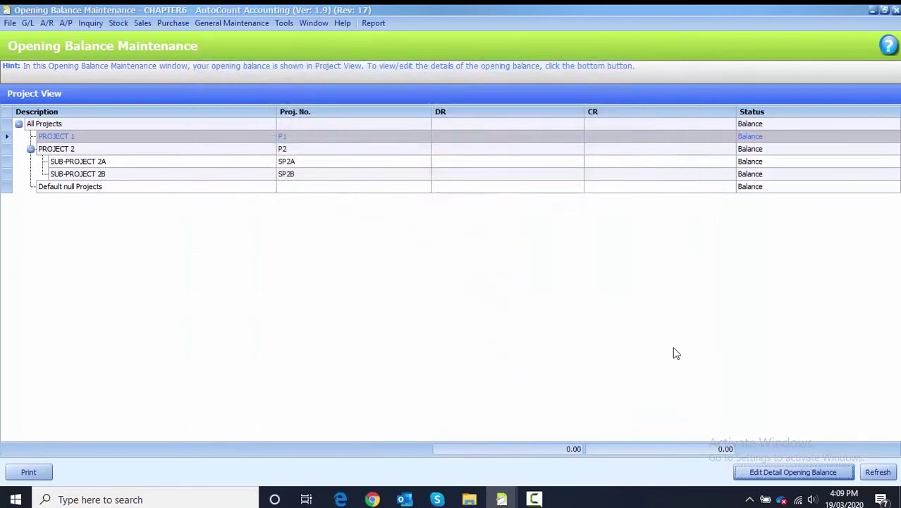
# Refresh the project opening balances, expand PROJECT 2 to check its sub-project totals, and close Opening Balance Maintenance.
pyautogui.click(876, 472)
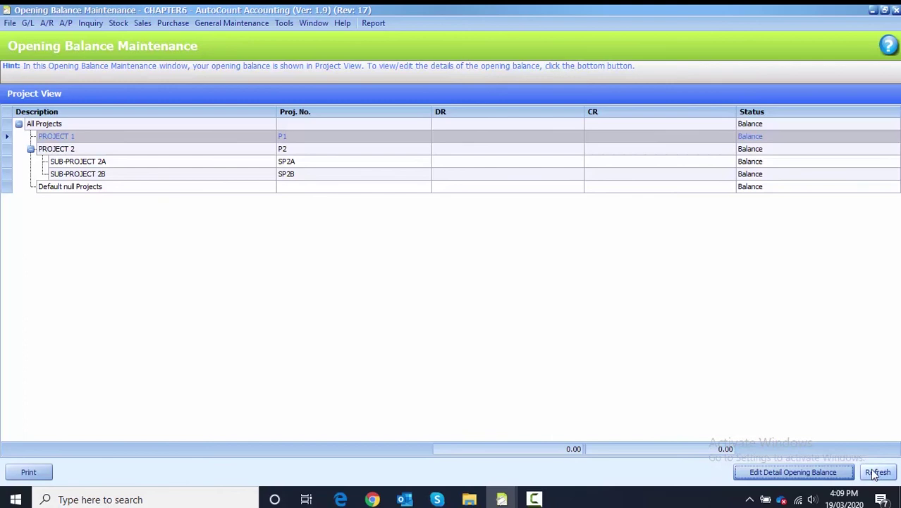
pyautogui.click(876, 472)
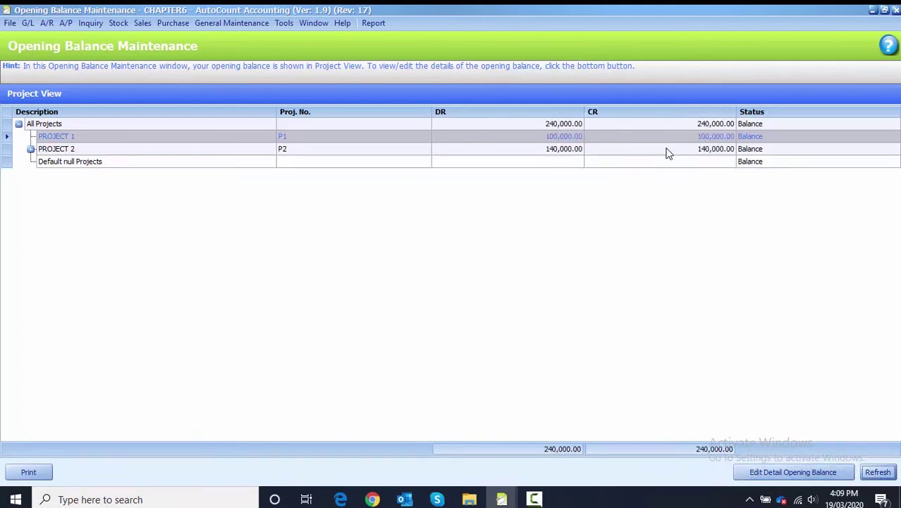
pyautogui.click(30, 149)
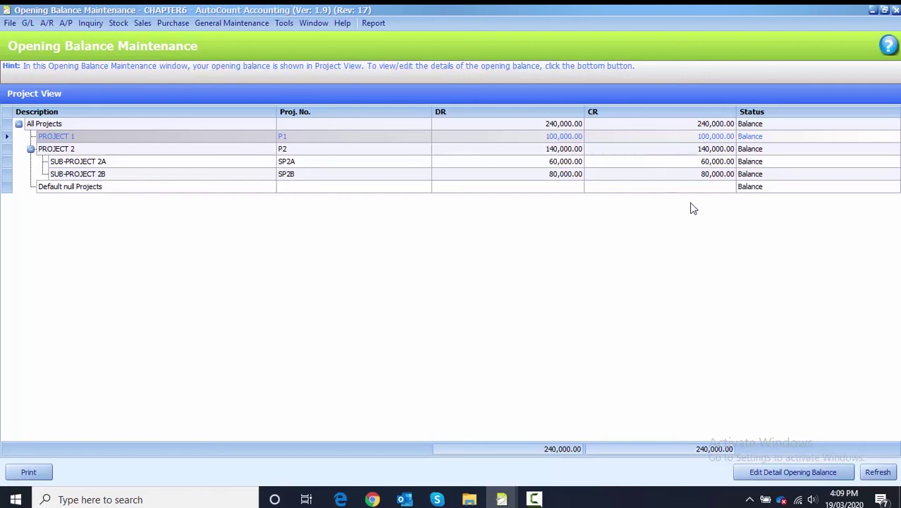
pyautogui.click(895, 12)
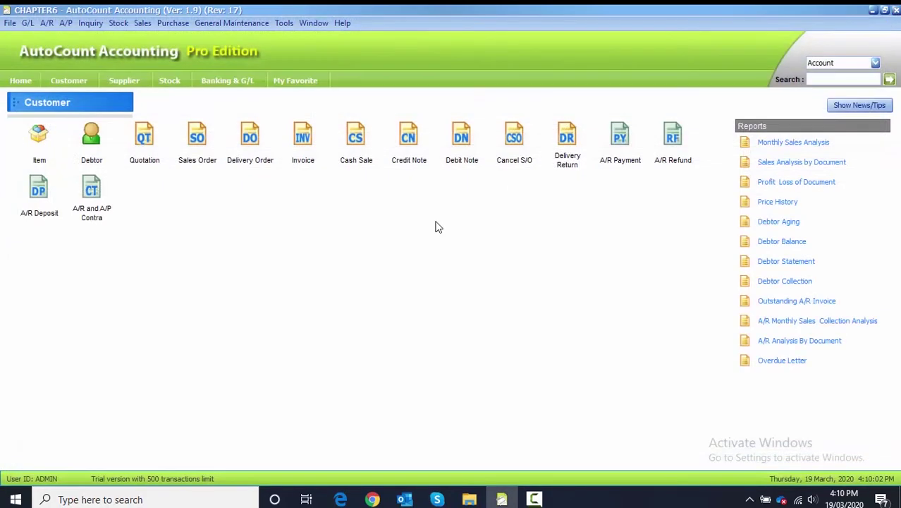